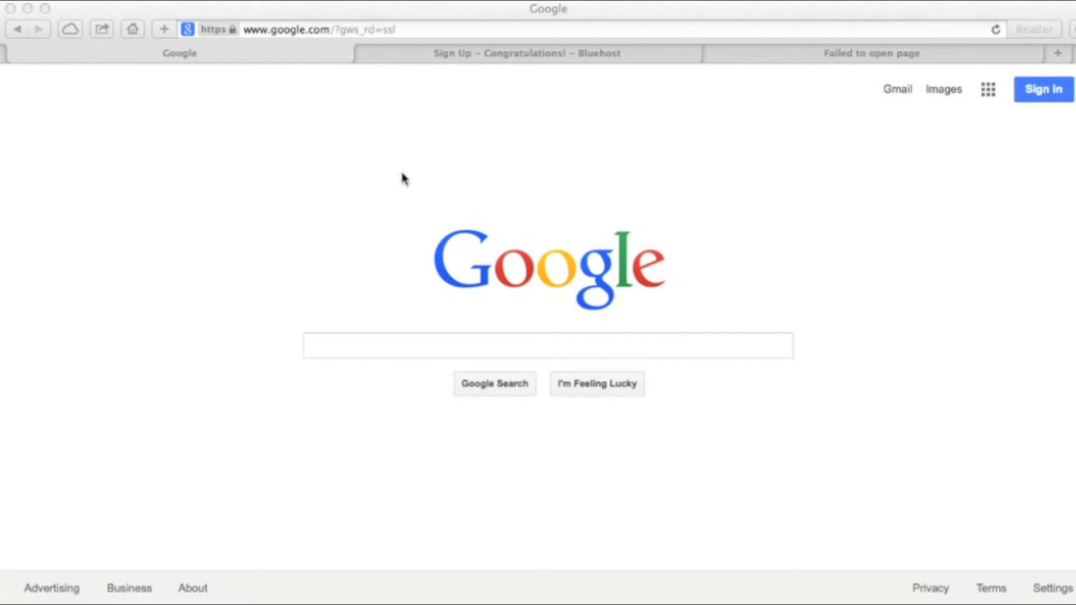
Step: Load the Bluehost home page in Safari from the pasted mobilemassappeal.com/bluehost link
click(325, 31)
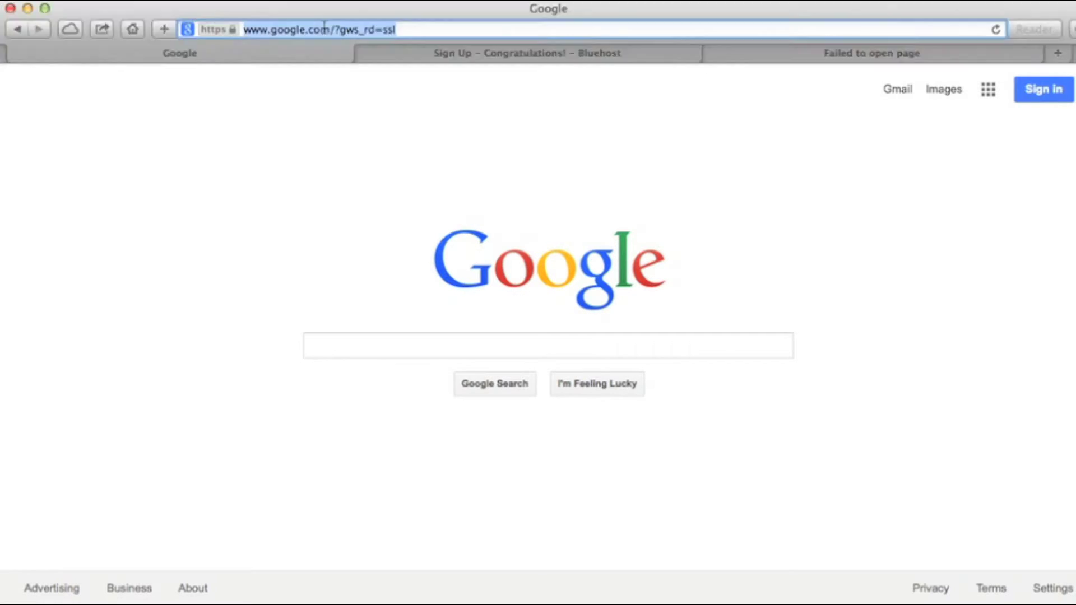
text(http://www.mobilemassappeal.com/bluehost)
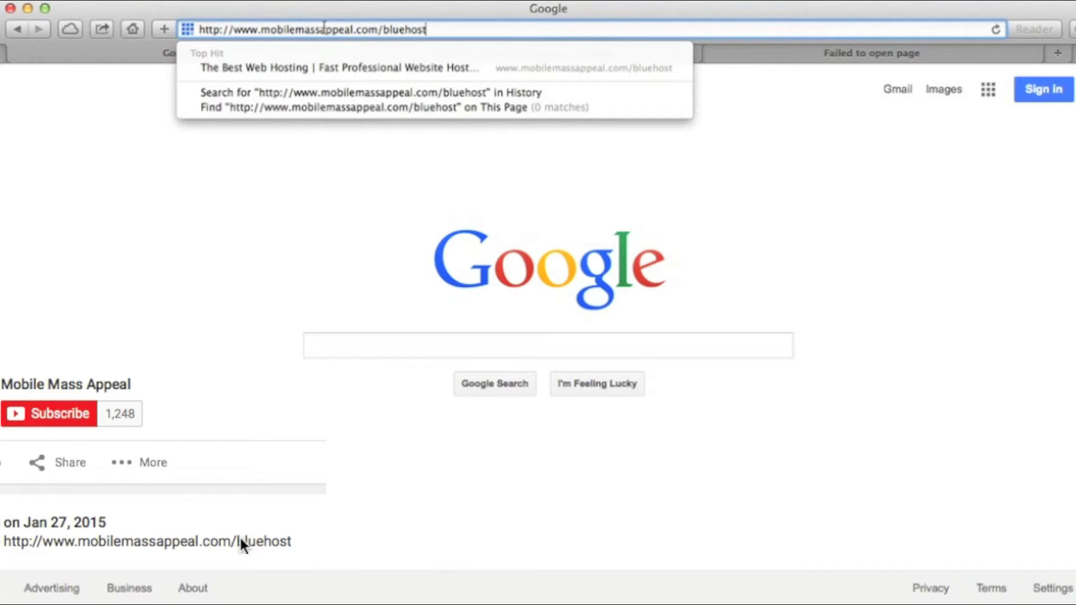
key(Return)
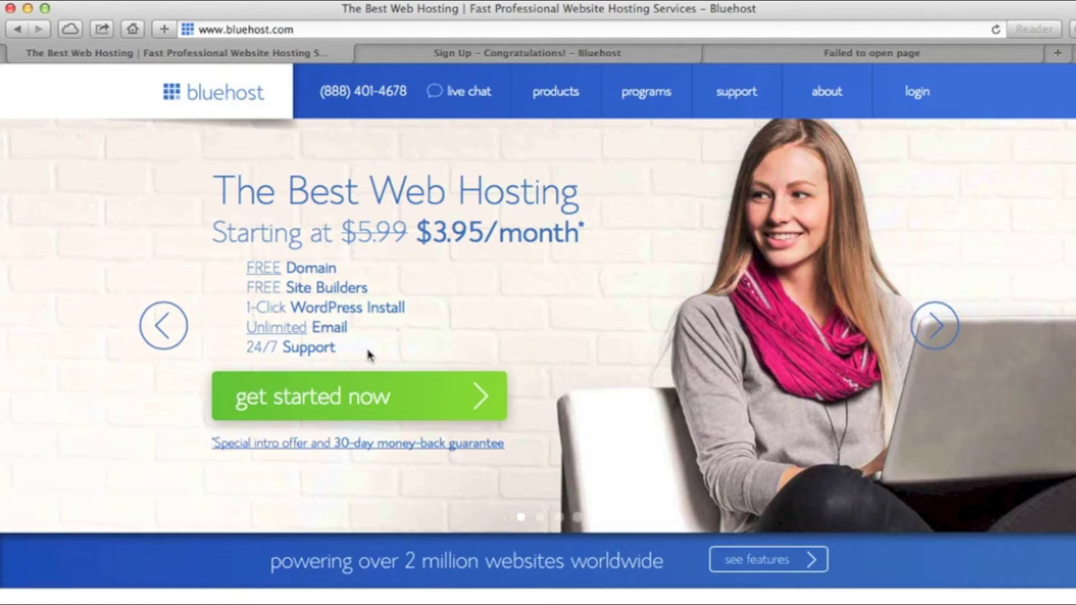
Step: Choose the $6.95/month plus plan and enter simpleappwebsites as the new .com domain
click(301, 394)
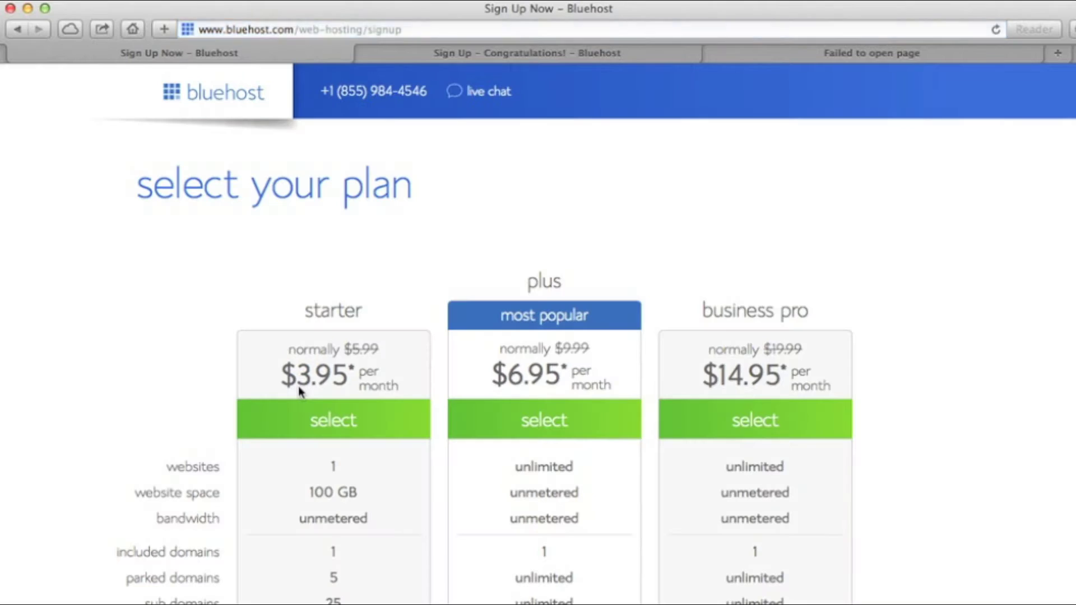
scroll(298, 390, down, 5)
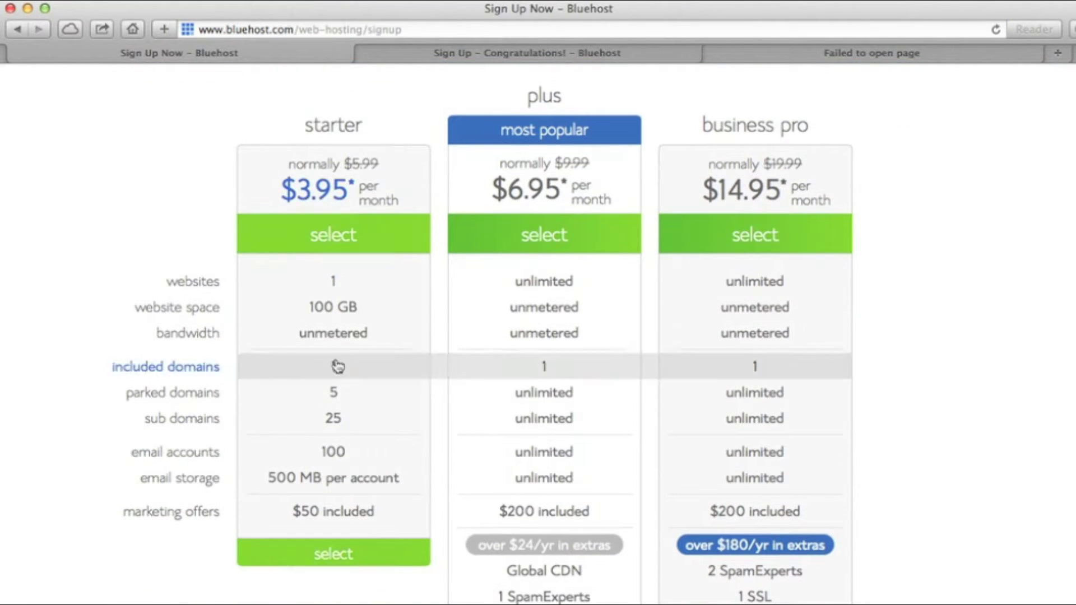
click(555, 243)
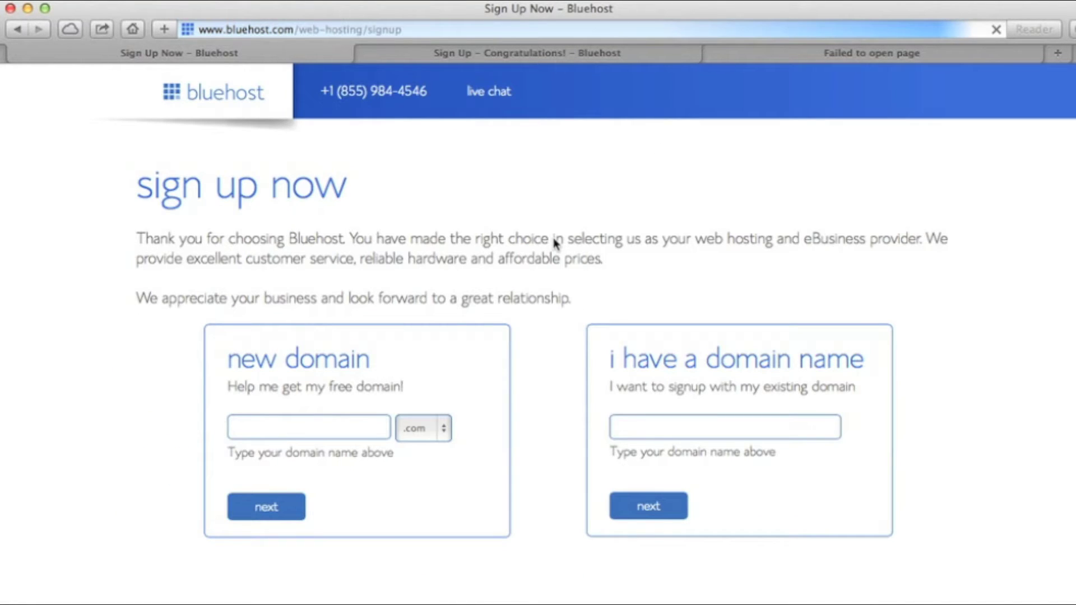
click(354, 426)
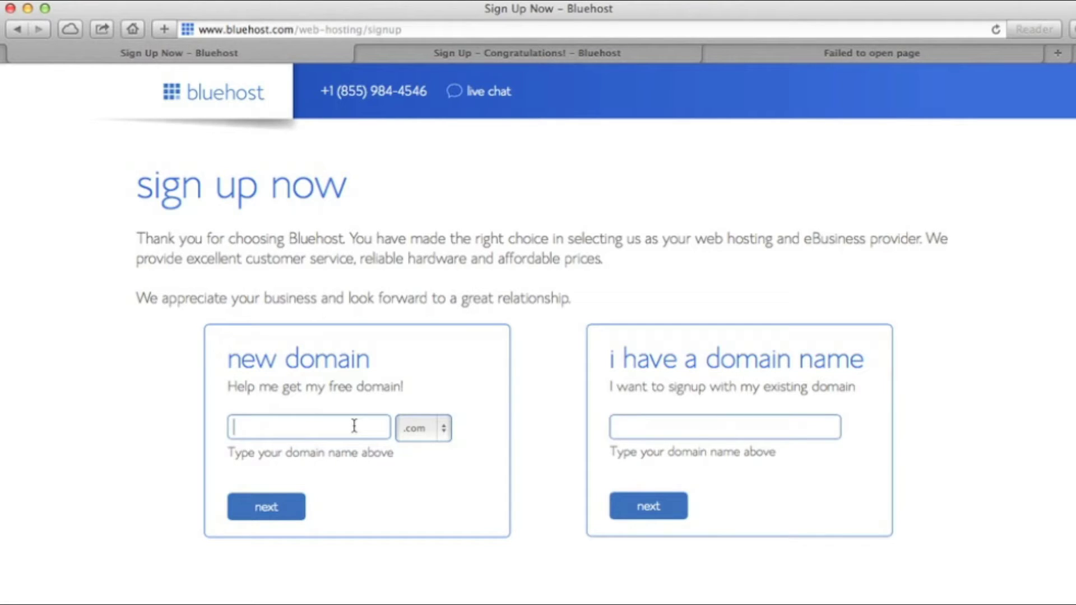
text(simp)
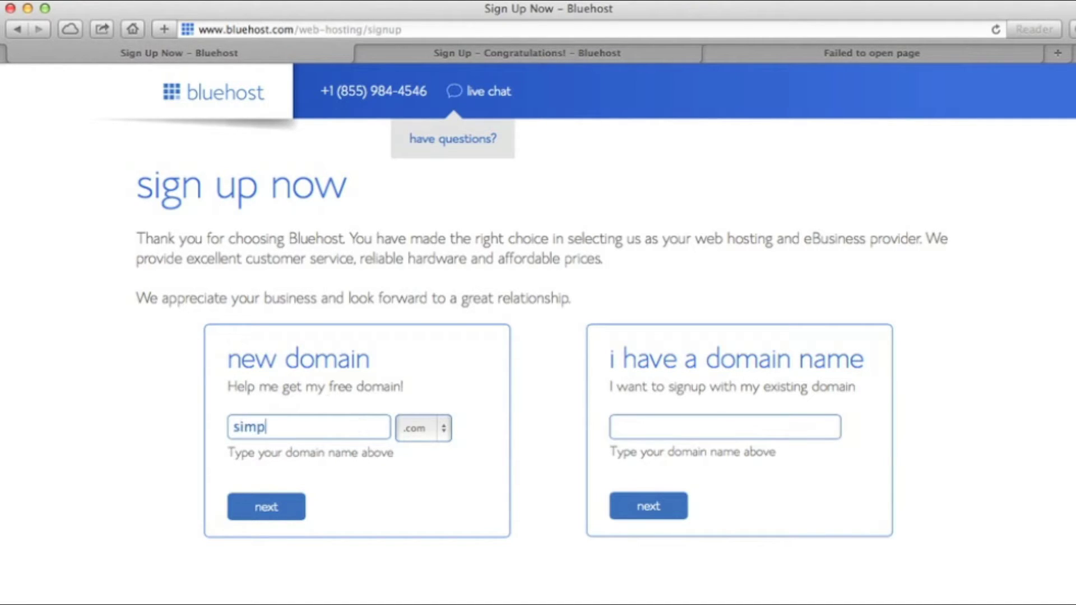
text(leapp)
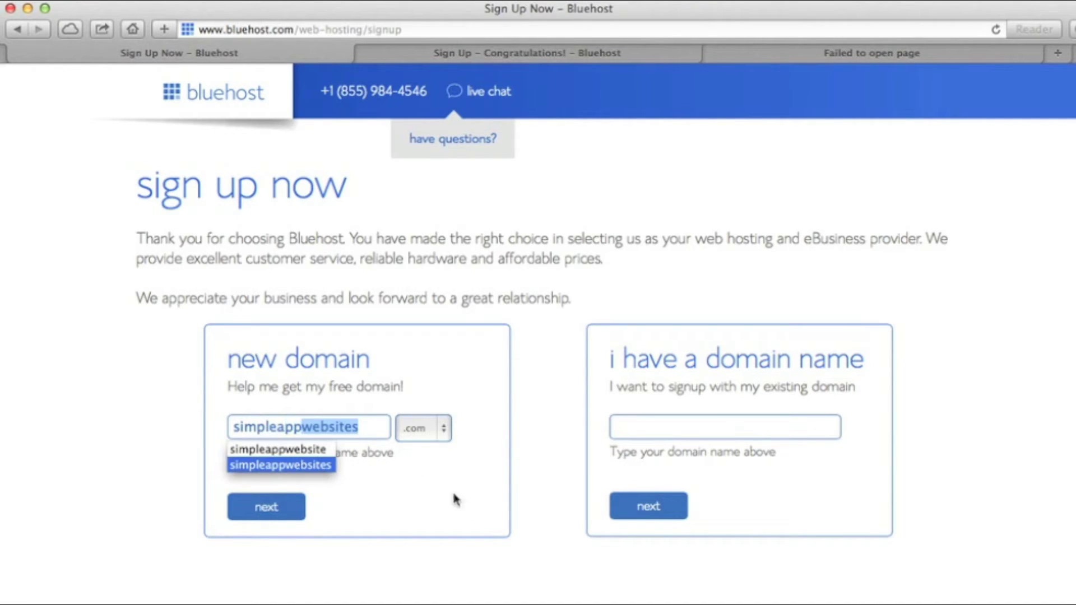
key(Return)
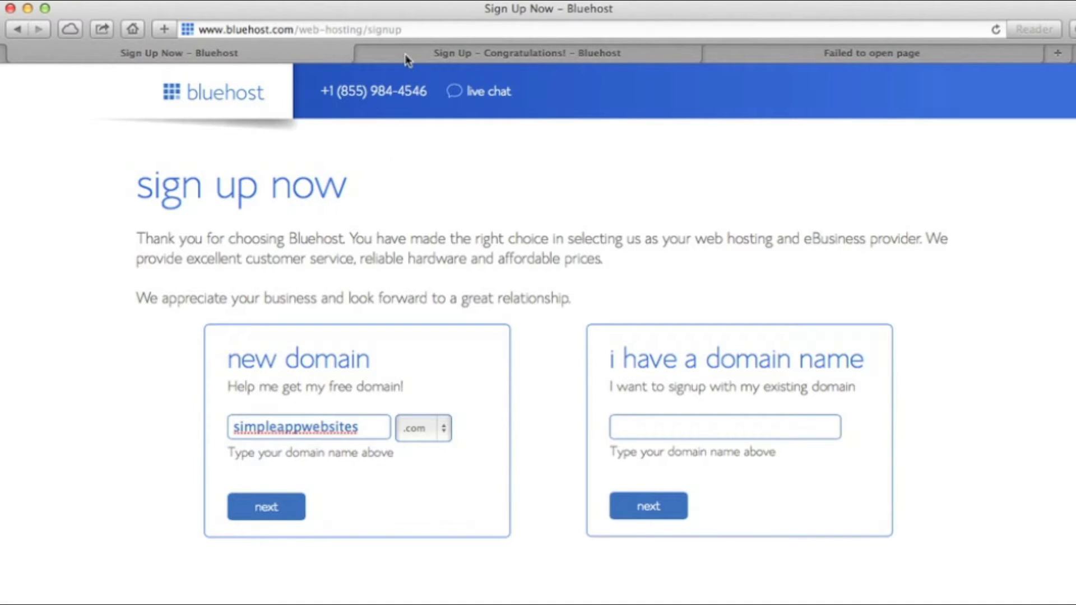
Step: Fill in and submit the account and billing details for the simpleappwebsites.com sign-up
click(404, 52)
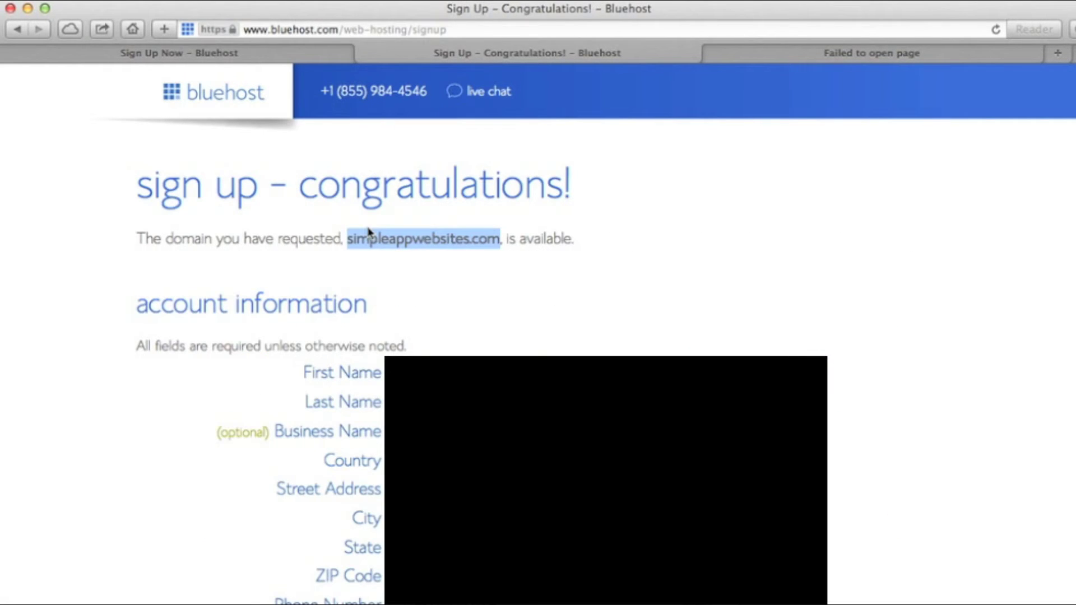
scroll(368, 232, down, 10)
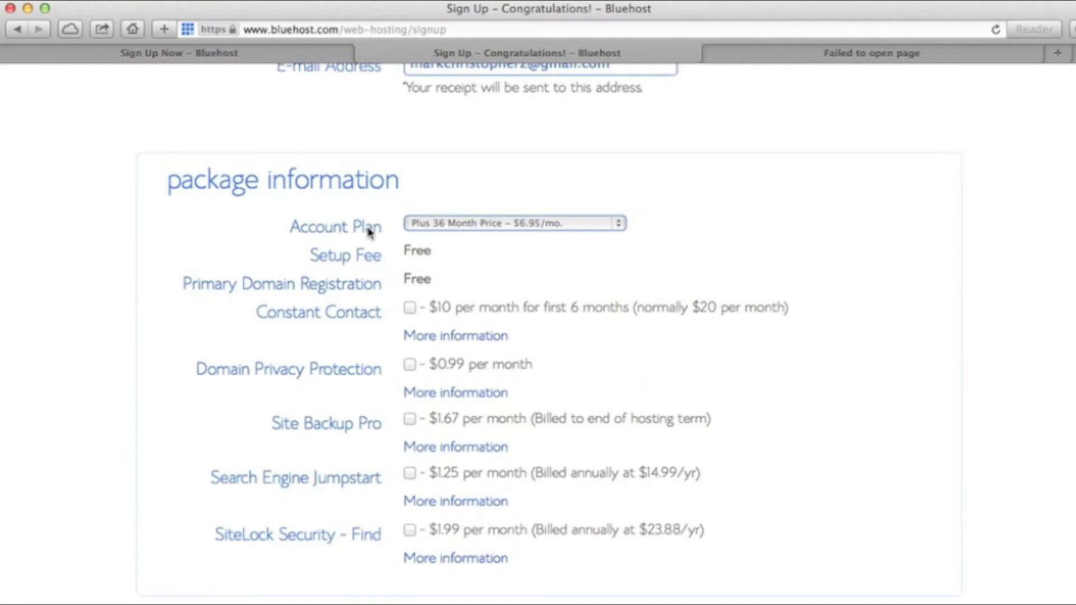
scroll(369, 232, down, 10)
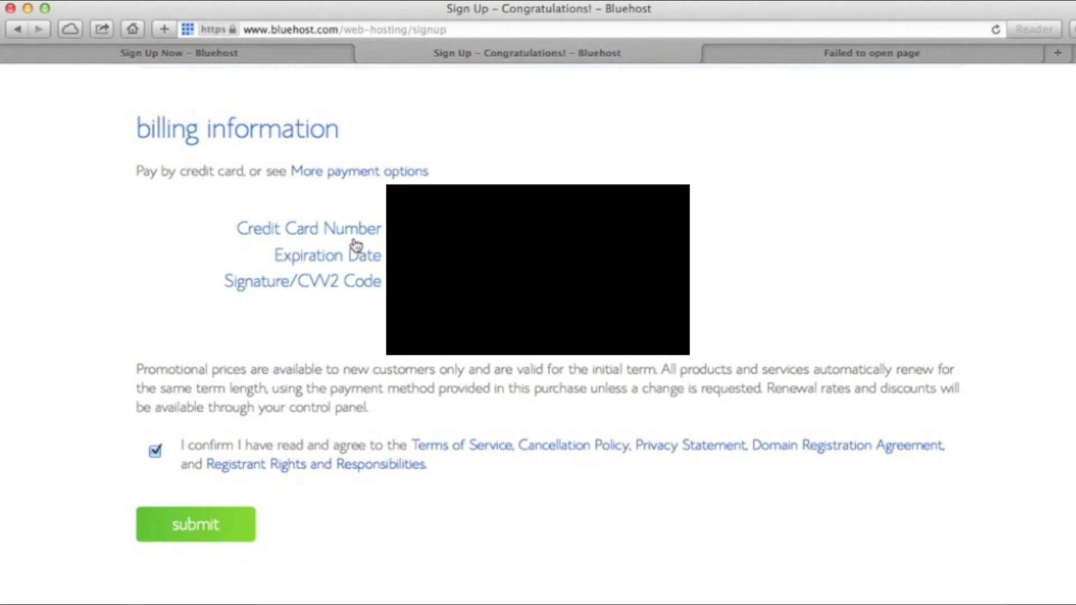
click(213, 533)
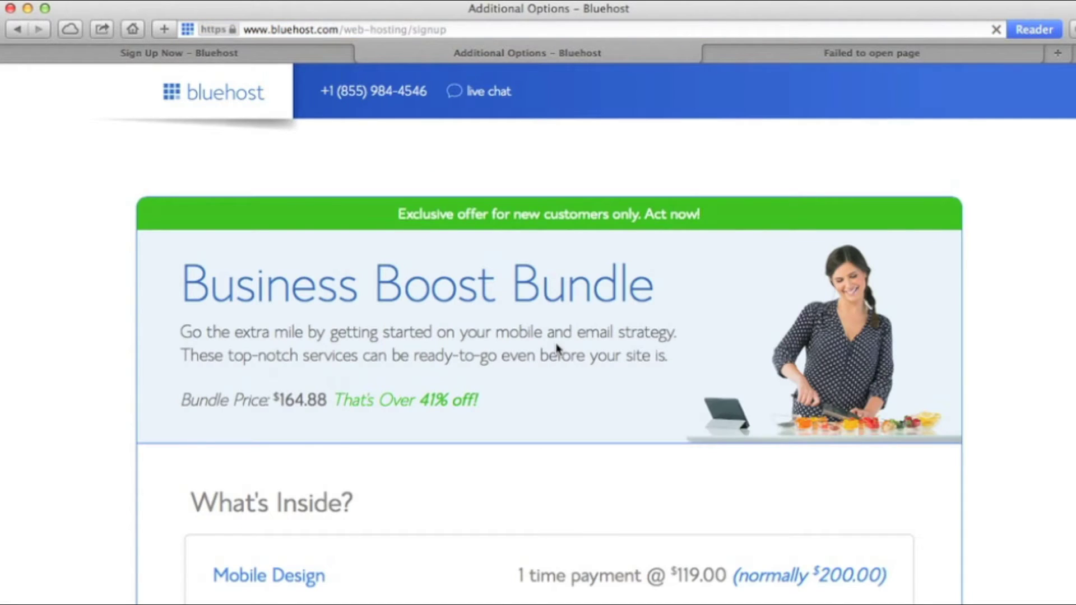
scroll(557, 348, down, 10)
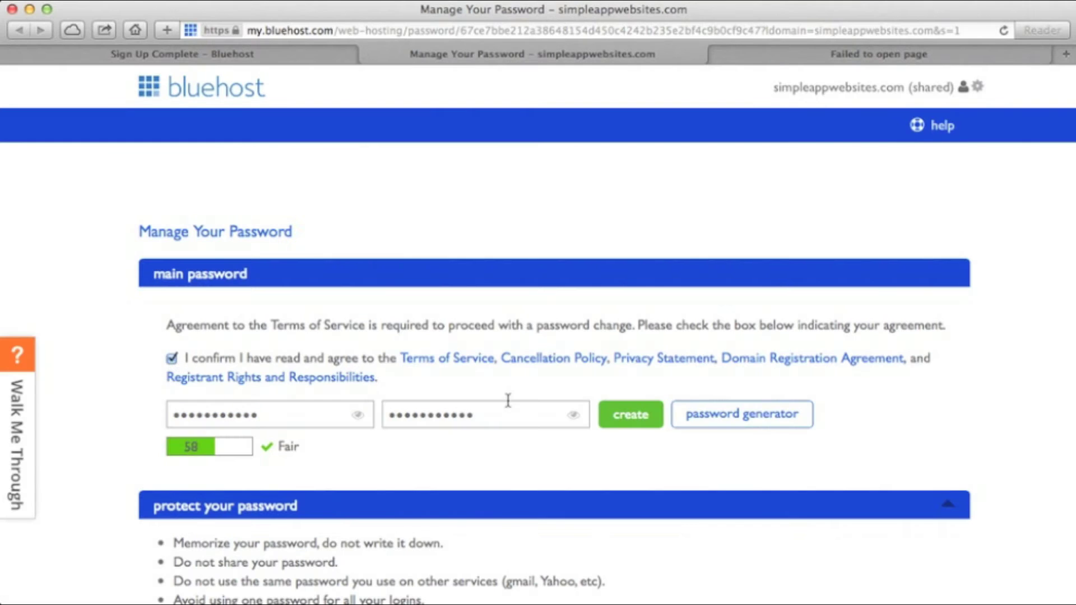
Step: Create the account password, then start the free WordPress install from the website options
click(629, 419)
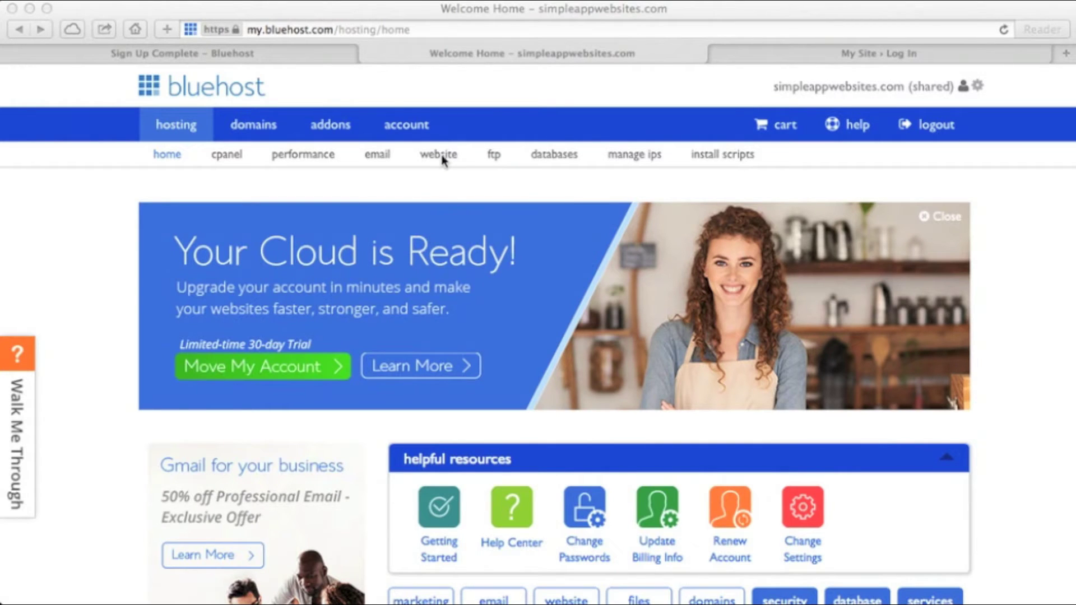
click(439, 156)
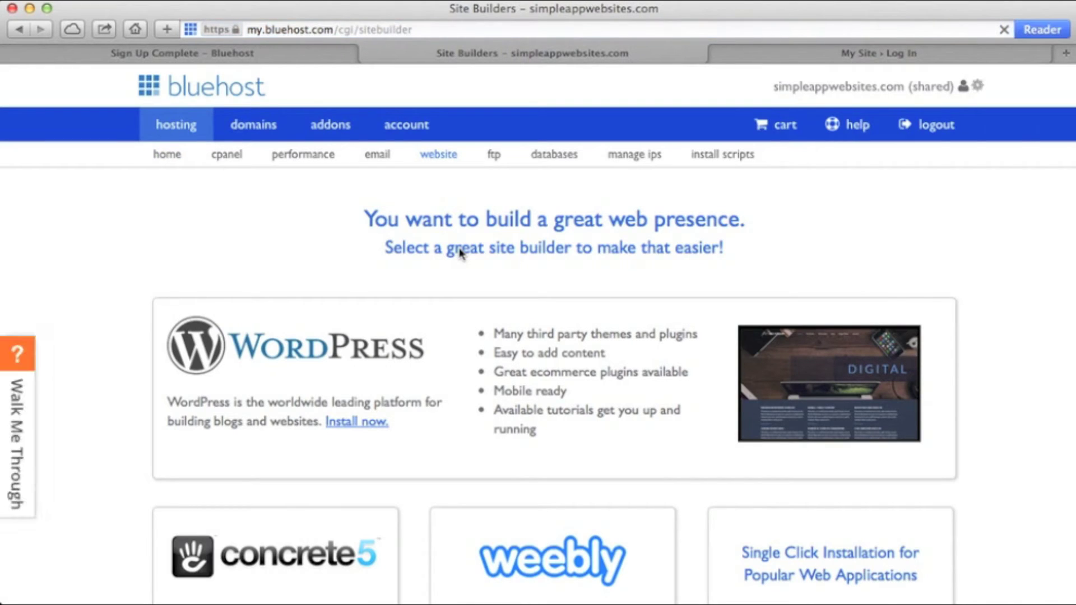
scroll(391, 345, down, 2)
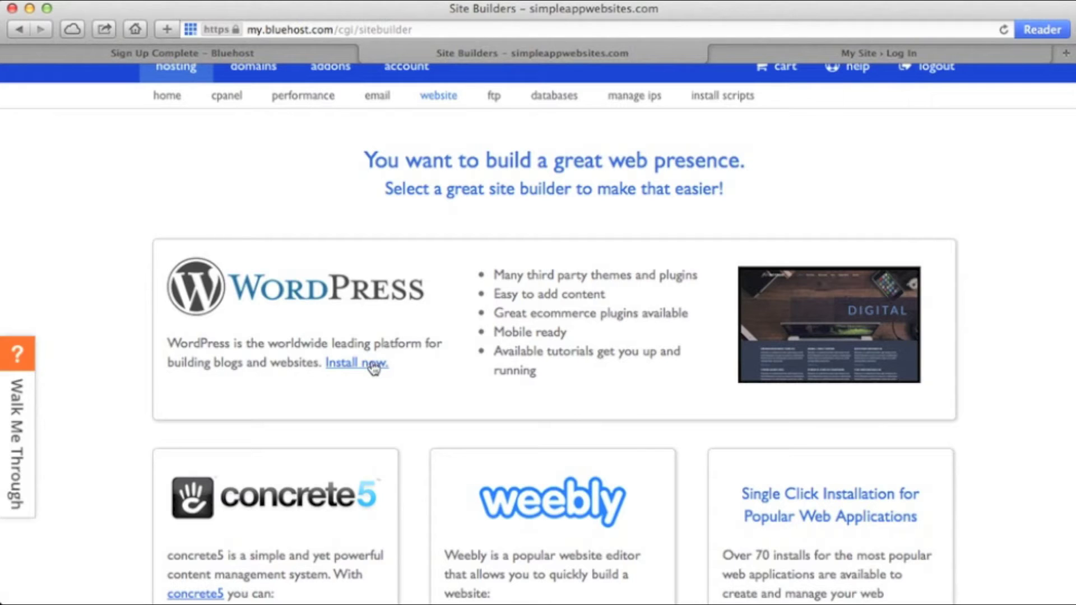
click(370, 366)
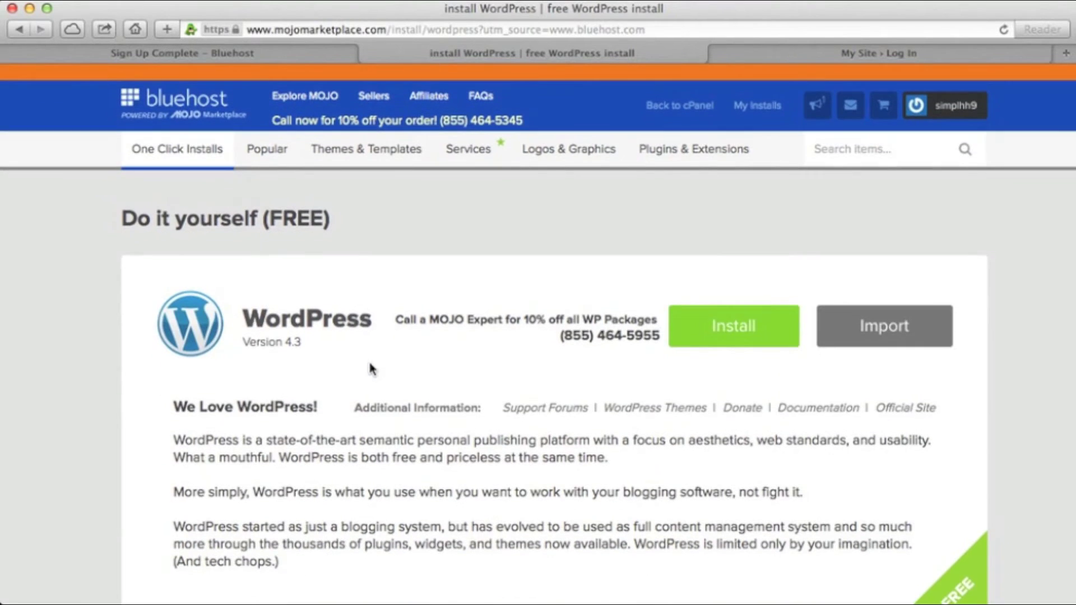
Step: Begin the WordPress install for simpleappwebsites.com and copy the generated admin password
click(716, 337)
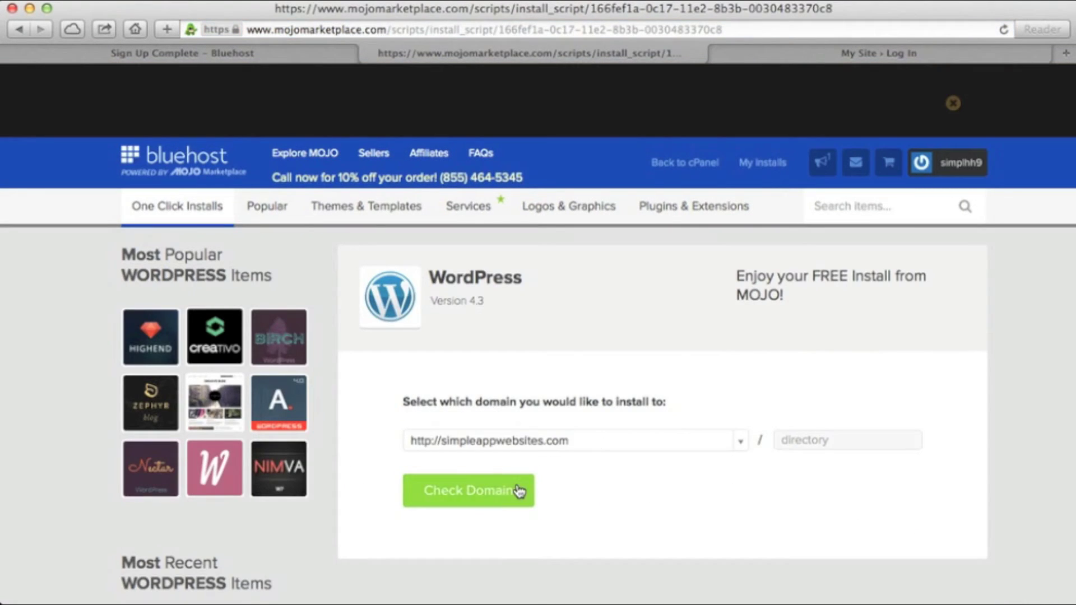
click(519, 491)
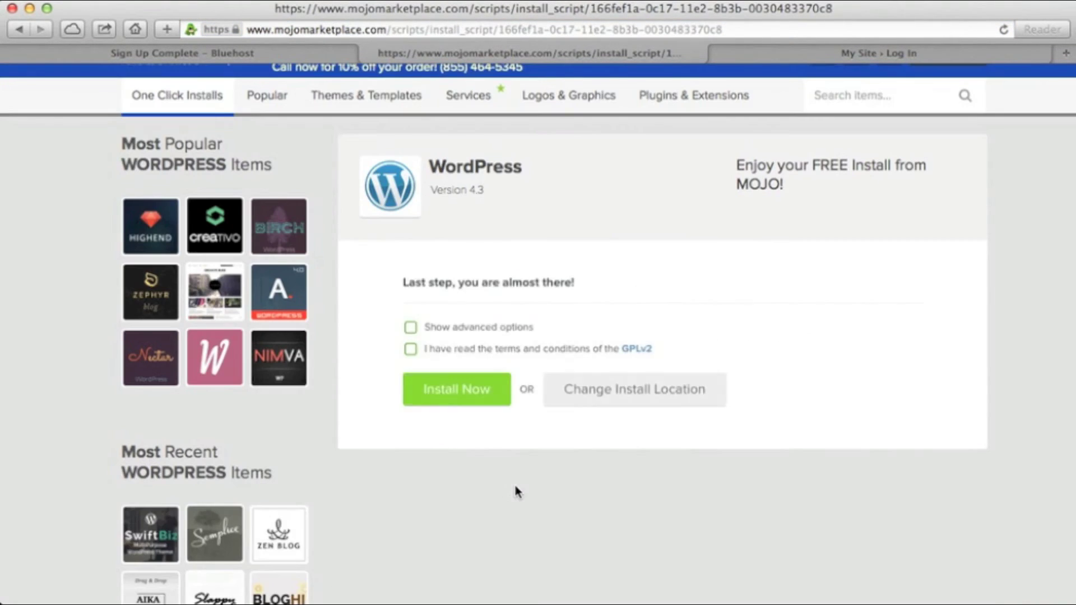
click(411, 328)
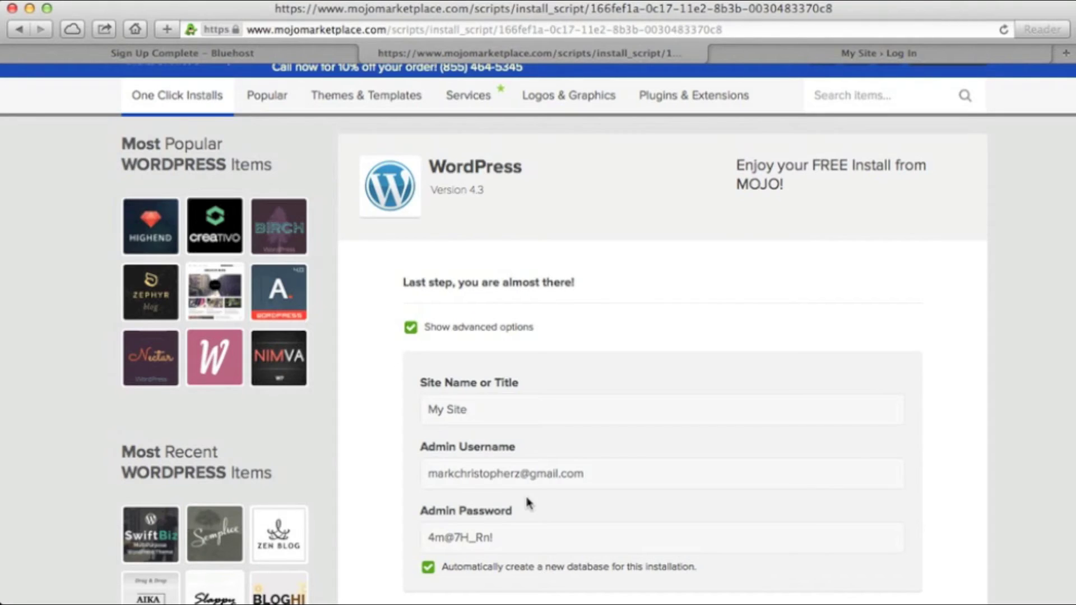
drag(513, 535, 408, 535)
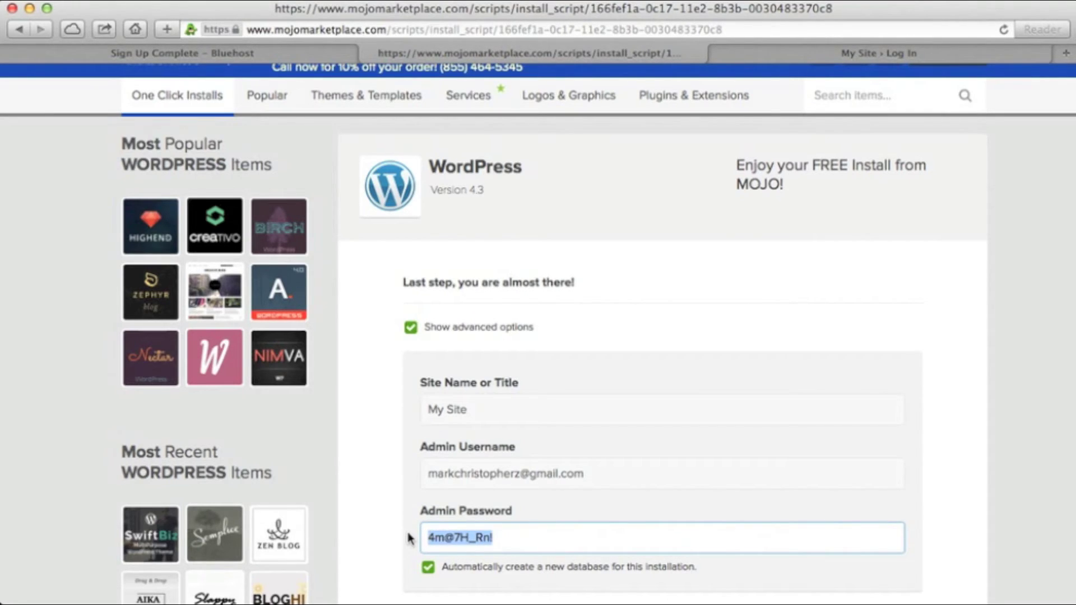
Step: Accept the GPLv2 terms, install WordPress 4.3, and check it appears under My Installs
scroll(548, 471, down, 5)
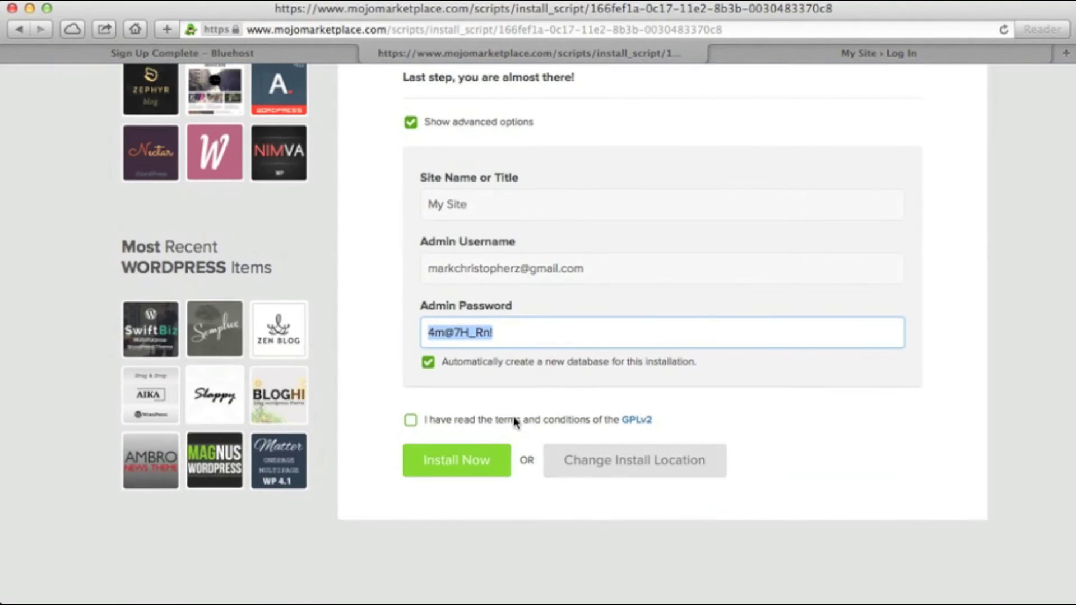
click(412, 420)
click(470, 468)
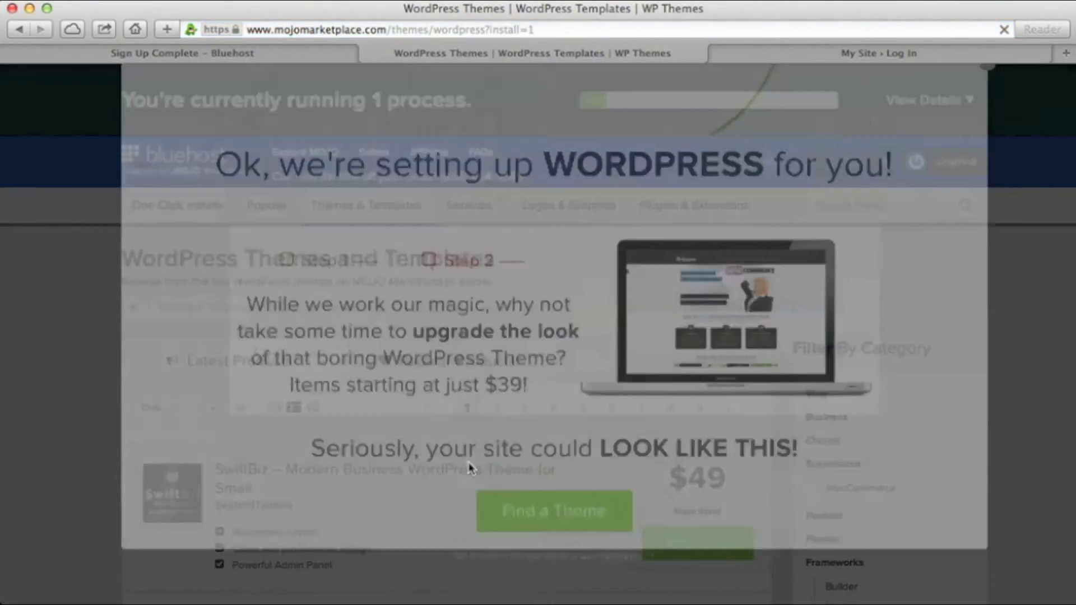
click(988, 189)
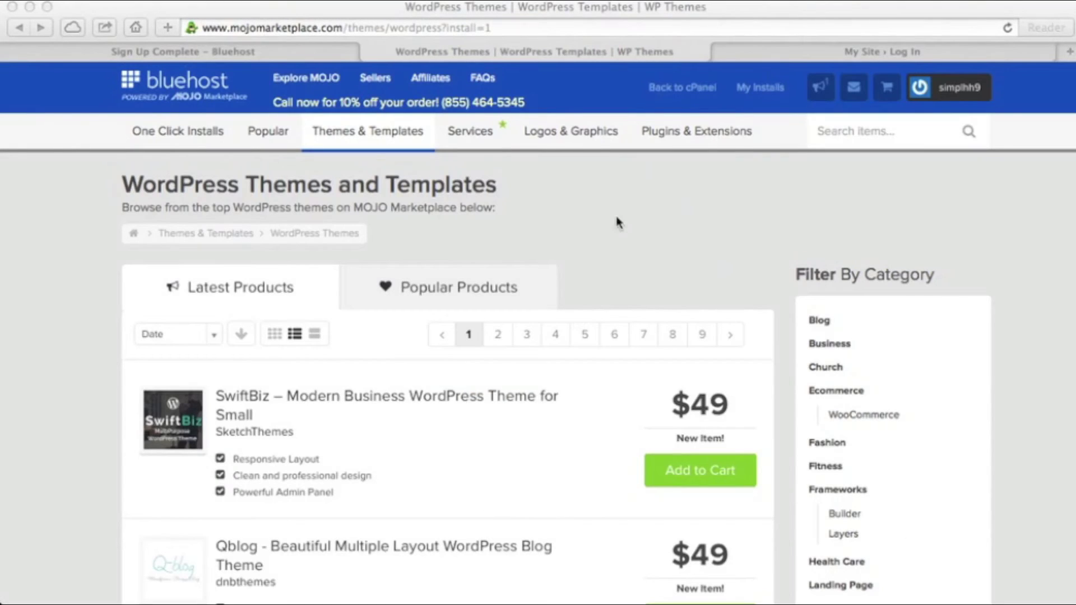
click(769, 96)
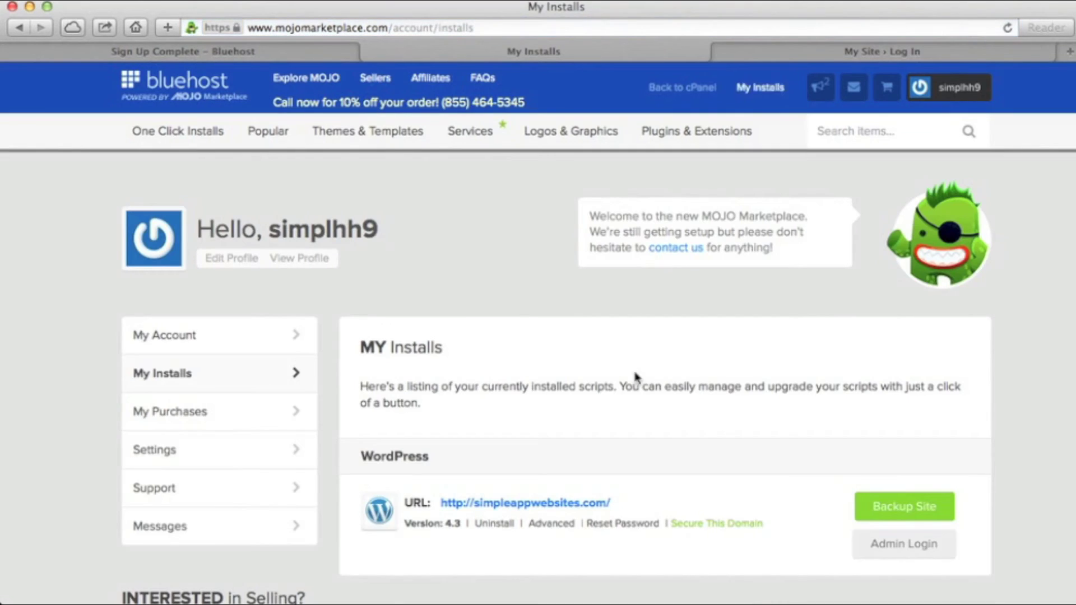
Step: Log in to WordPress admin with the account e-mail and copied password, with Remember Me ticked
click(888, 543)
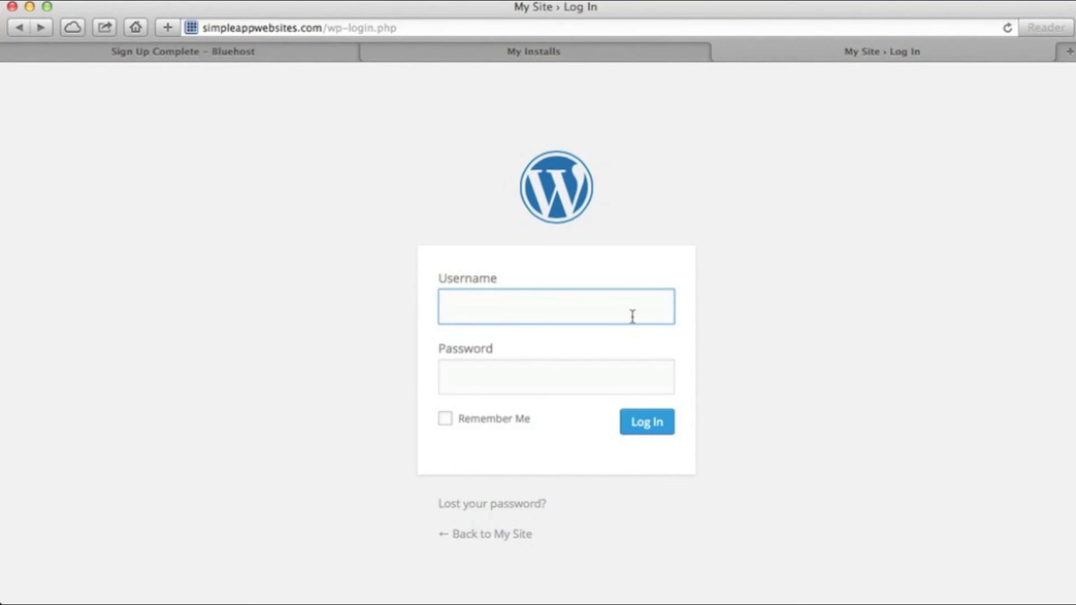
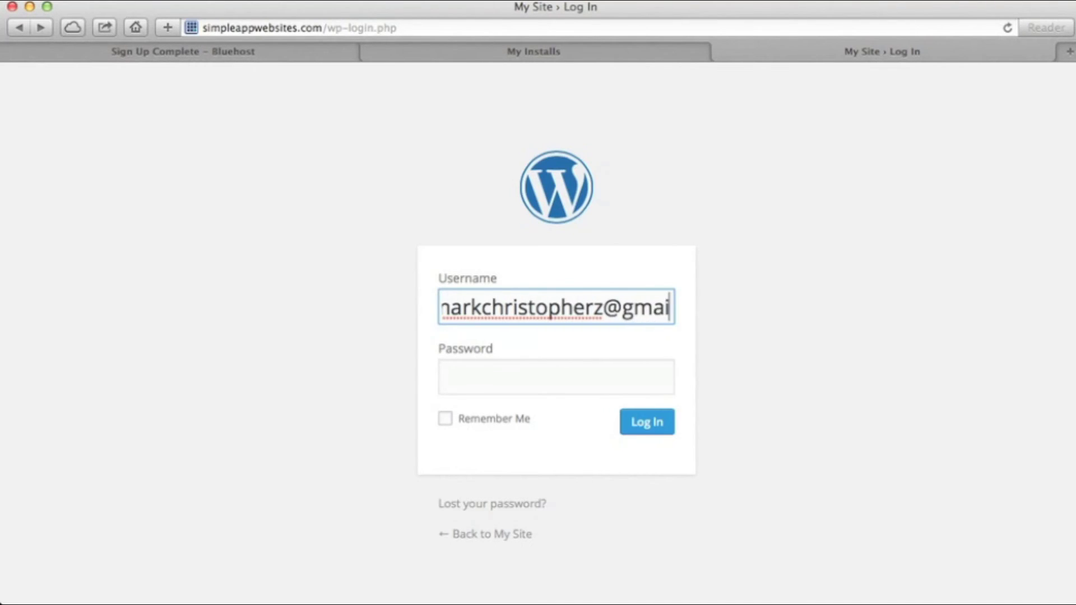
key(Tab)
key(super+v)
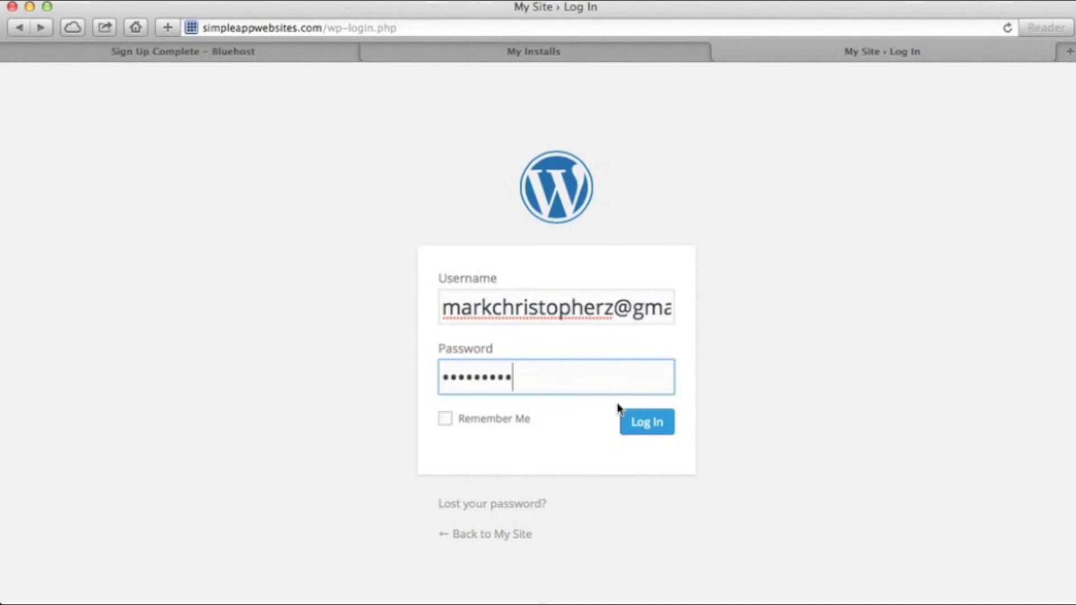
click(505, 420)
click(645, 429)
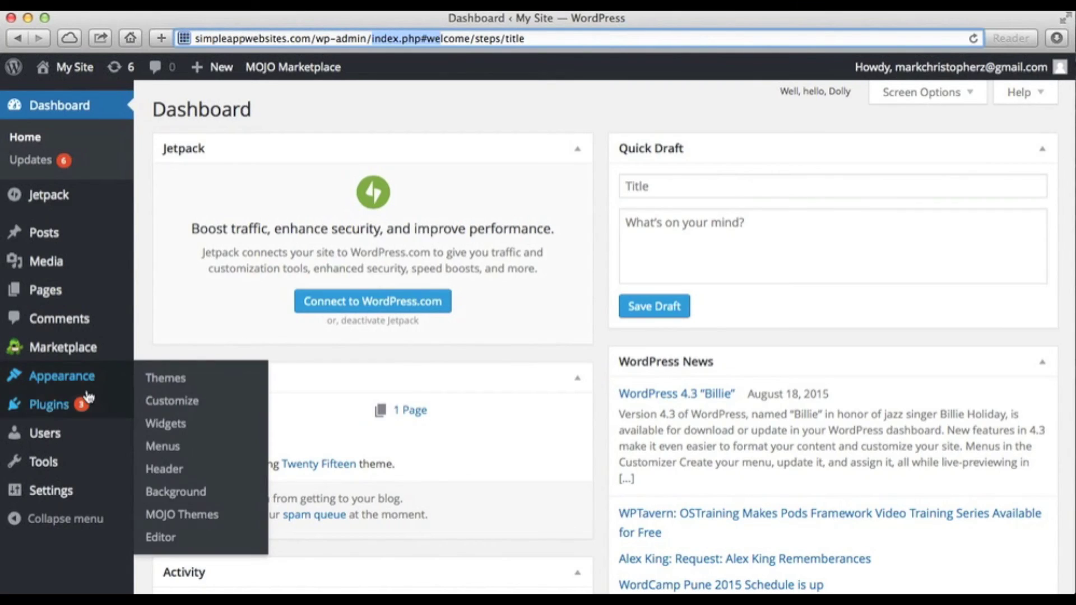
Step: Browse installed and new themes, preview the i-max theme, then go to Posts
click(71, 378)
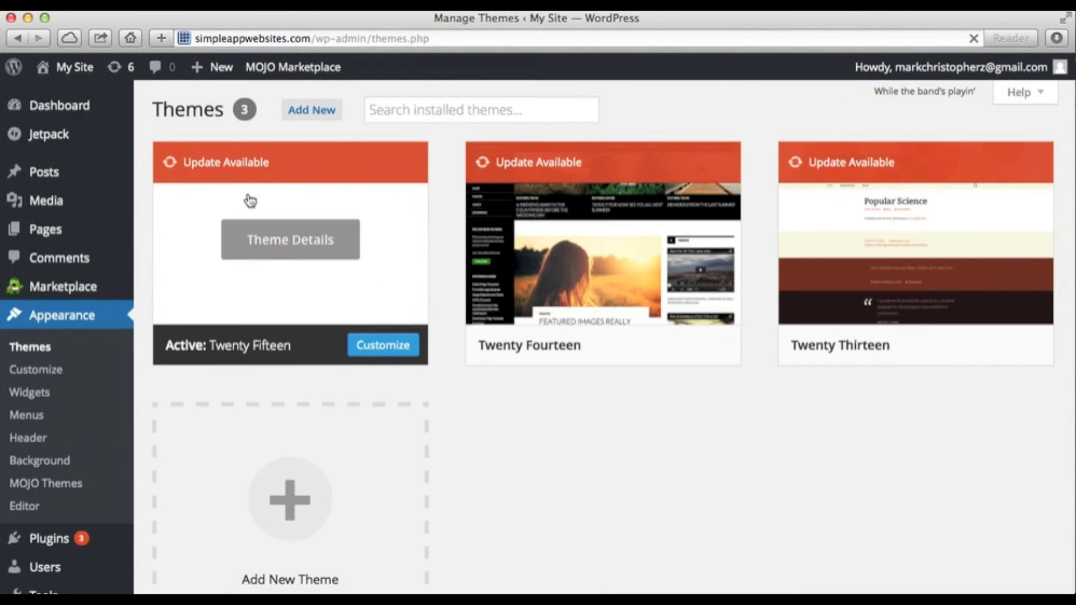
mouse_move(714, 275)
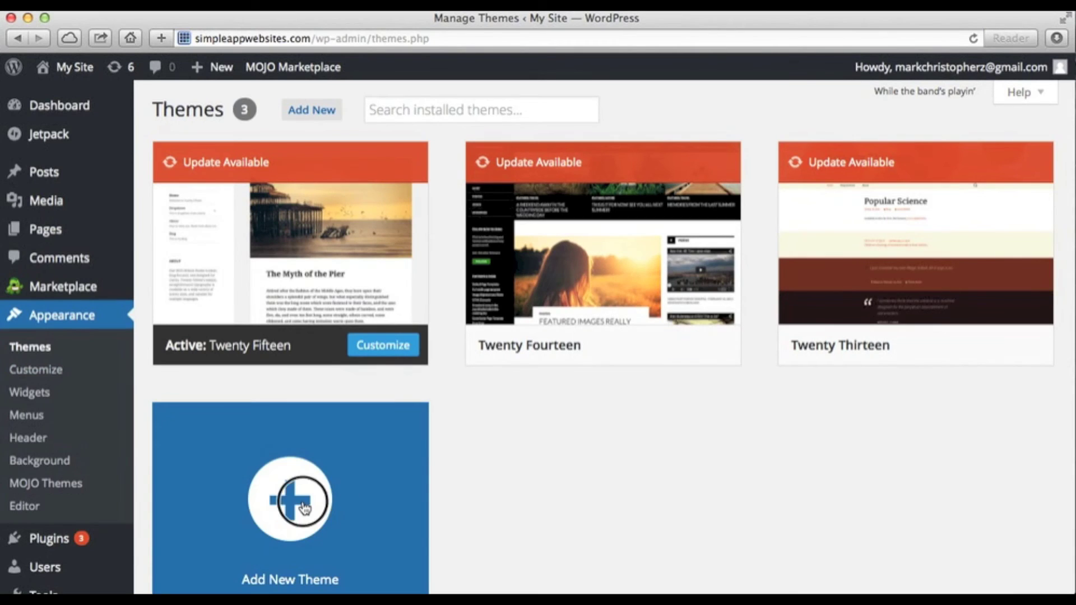
click(287, 499)
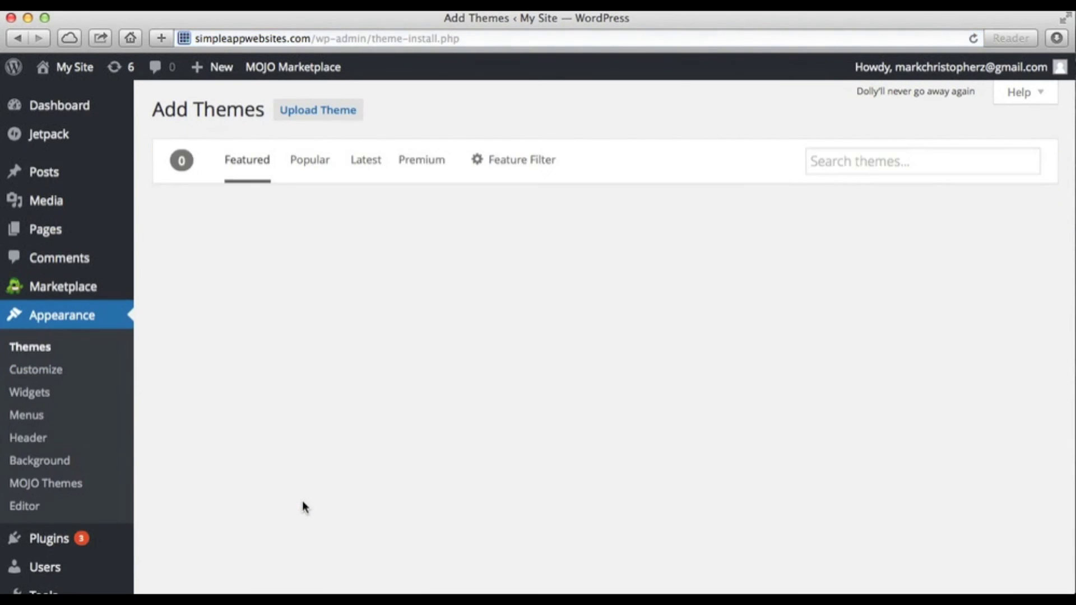
scroll(344, 387, down, 10)
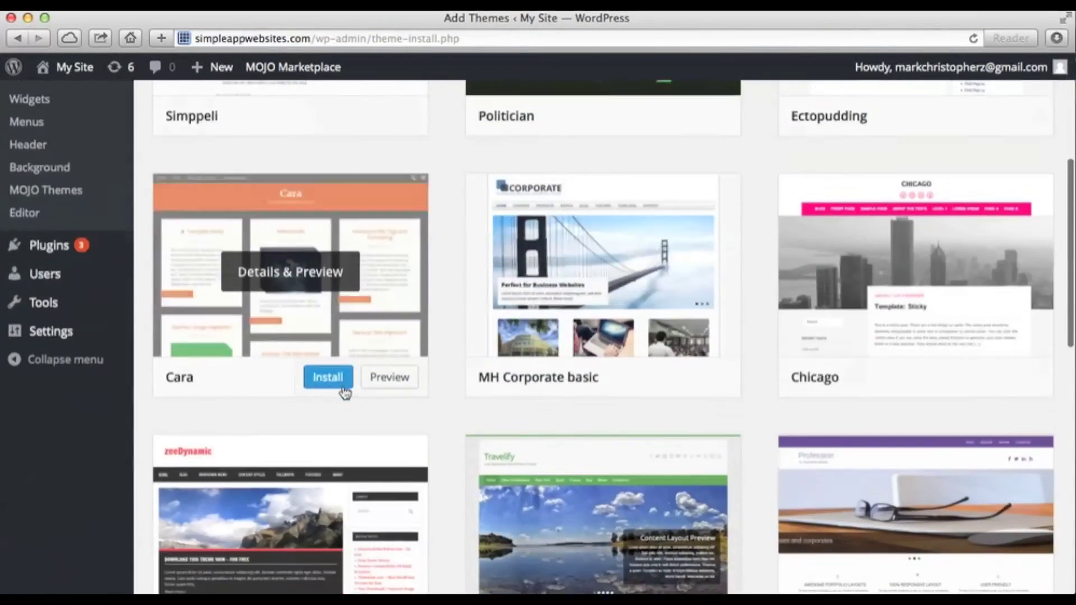
scroll(343, 391, down, 7)
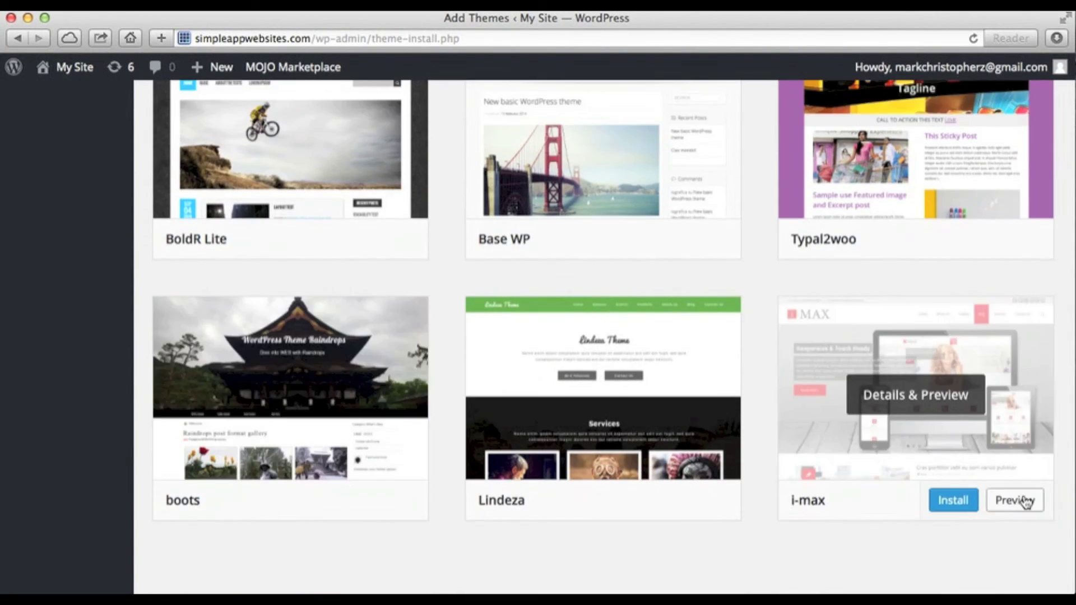
click(1024, 502)
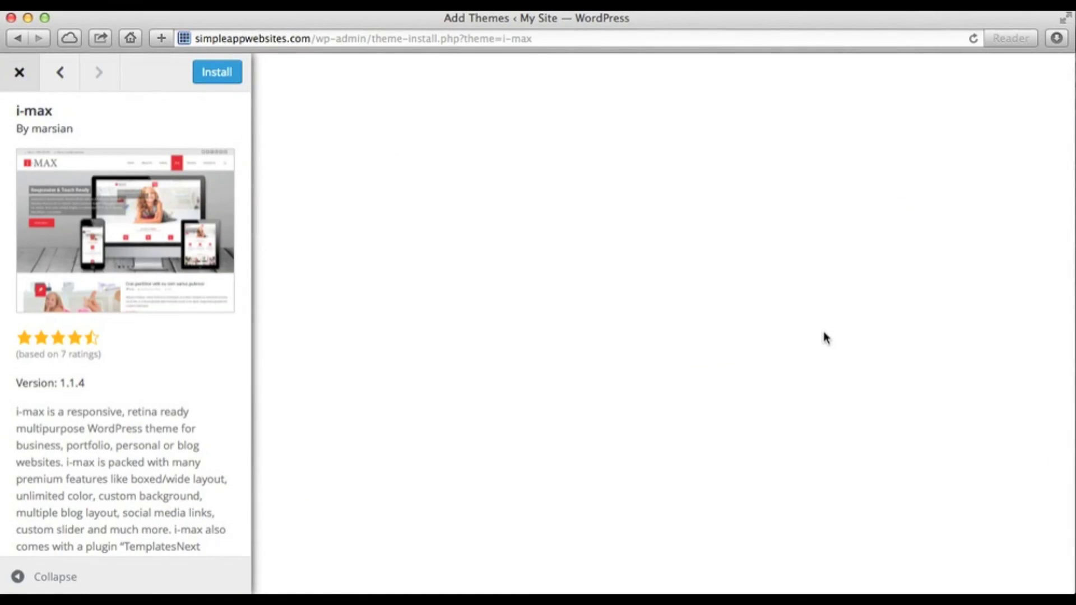
scroll(388, 358, down, 5)
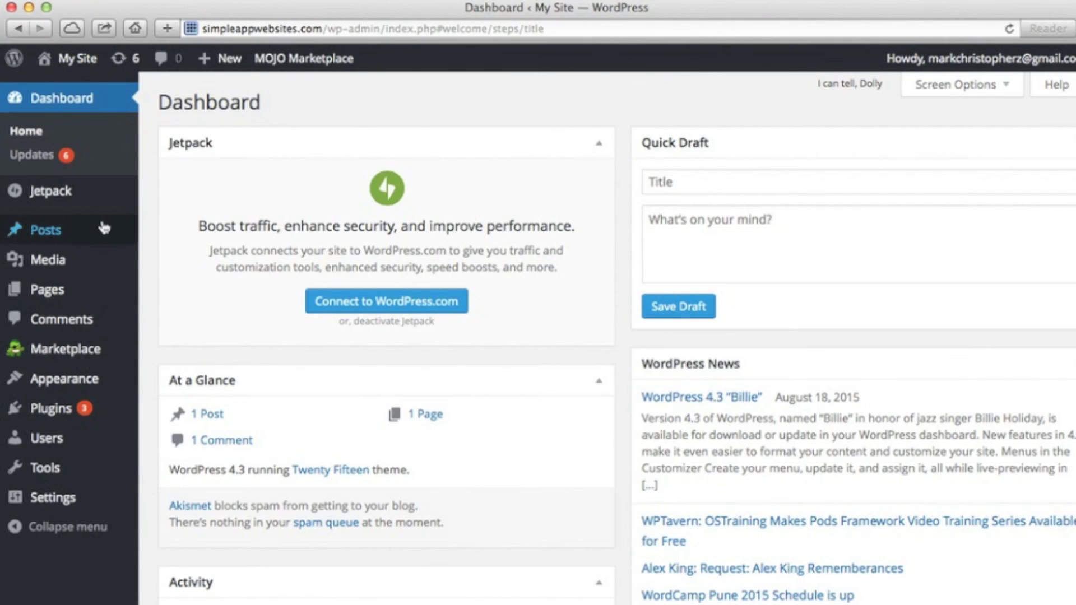
click(115, 232)
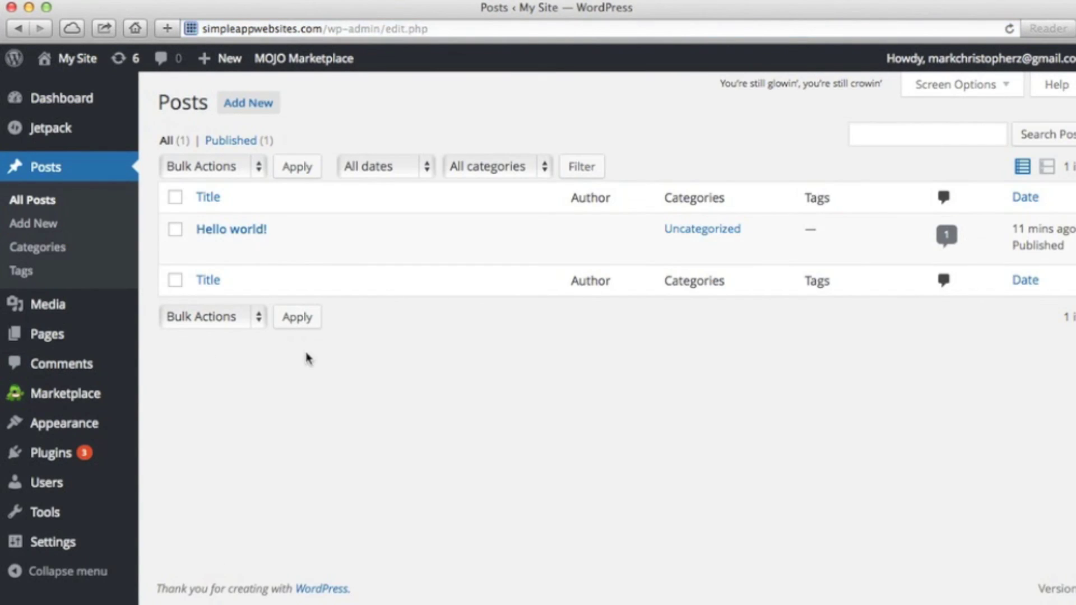
Step: Remove wp-admin/edit.php from the address to load simpleappwebsites.com/, the site's public front page
click(342, 28)
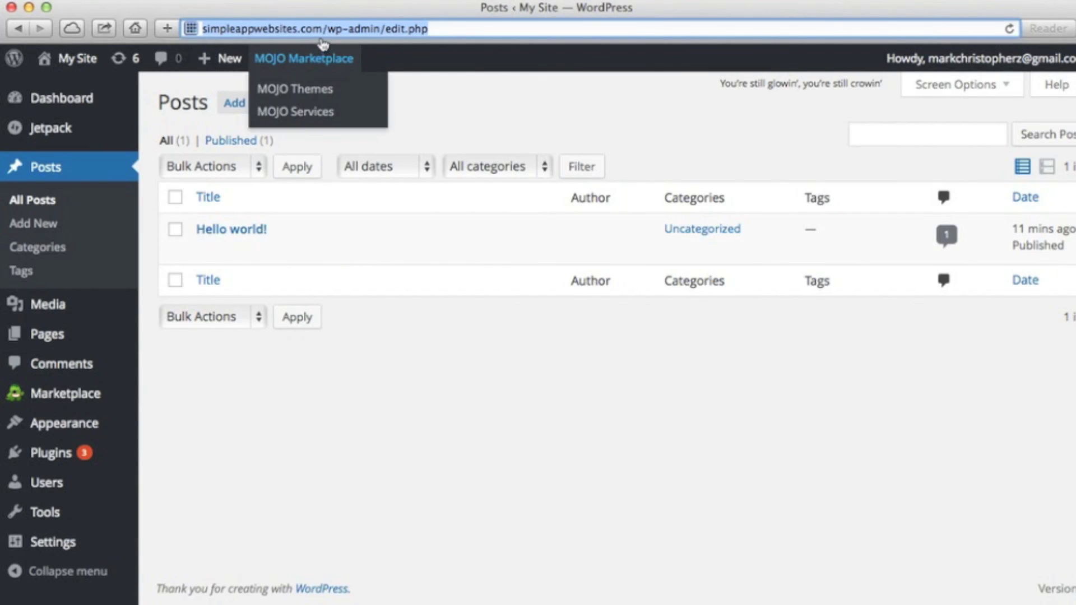
drag(327, 28, 510, 27)
key(BackSpace)
key(Return)
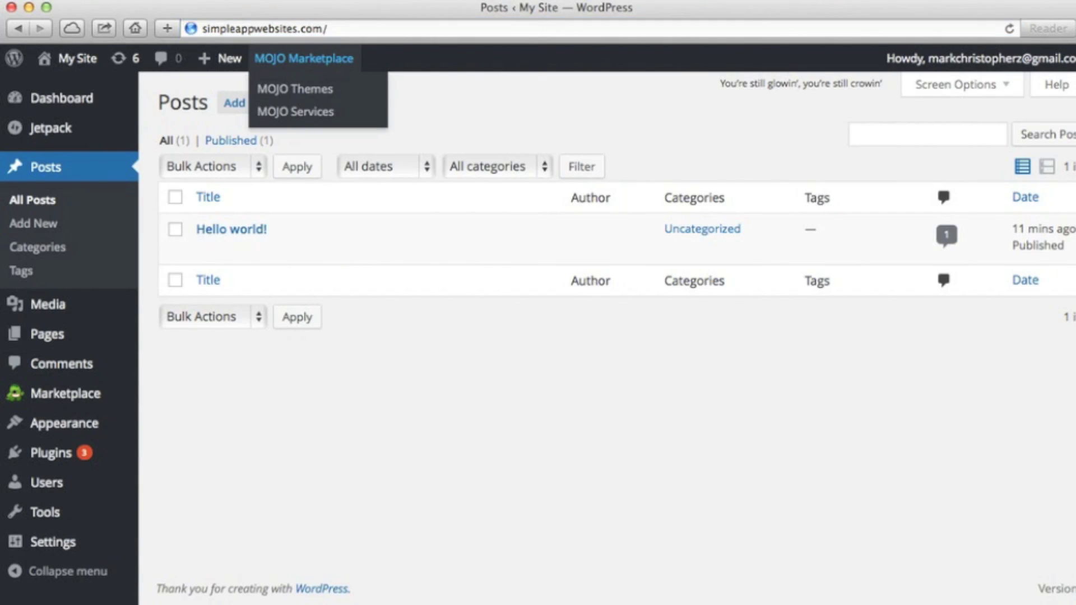